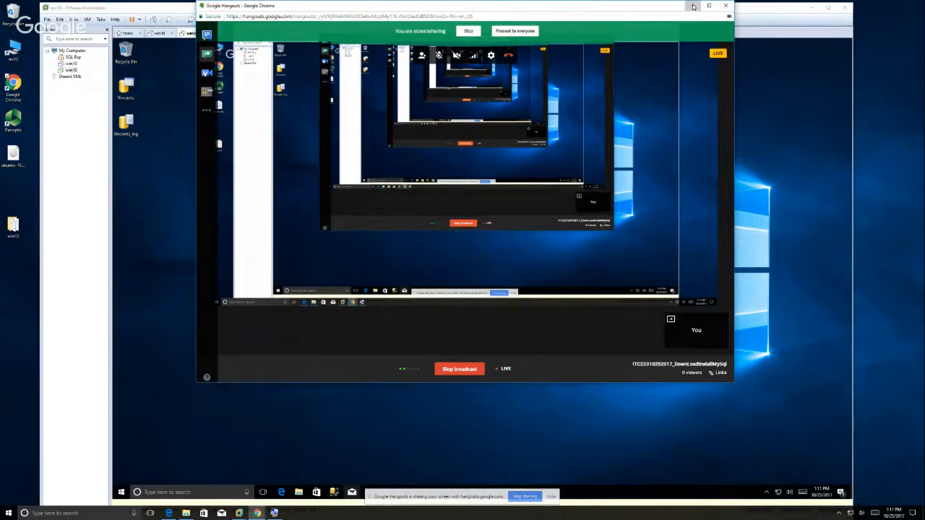
Minimize the Google Hangouts broadcast window so VMware Workstation shows.
left_click(691, 8)
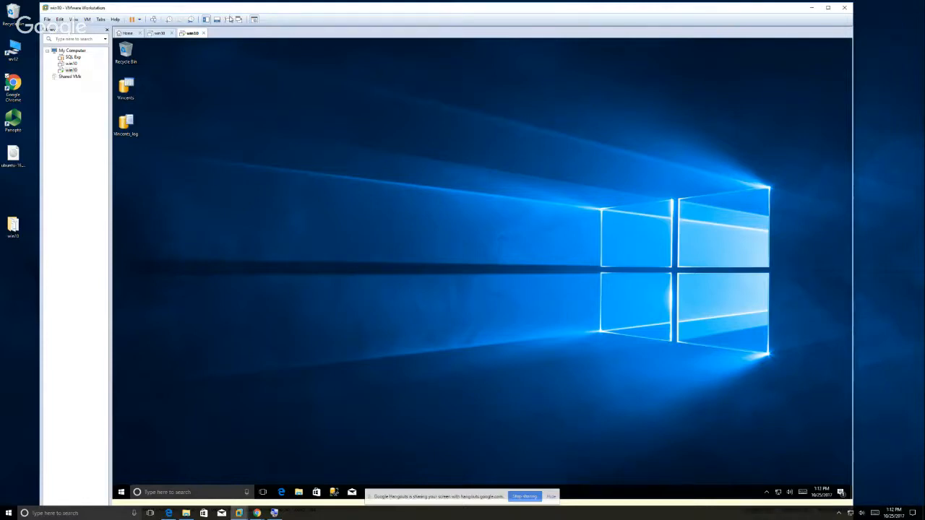
Make the Windows 10 VM full screen and open Microsoft Edge on its Start page news feed.
left_click(230, 19)
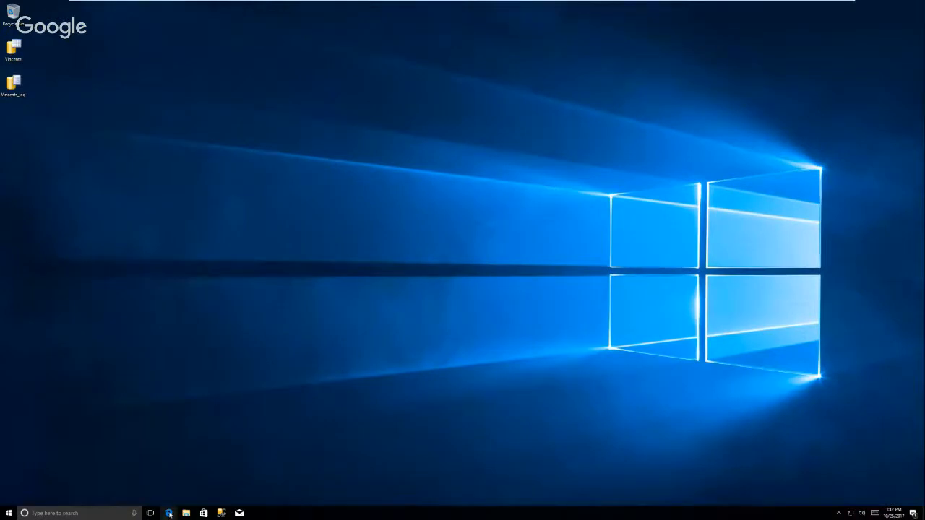
left_click(168, 513)
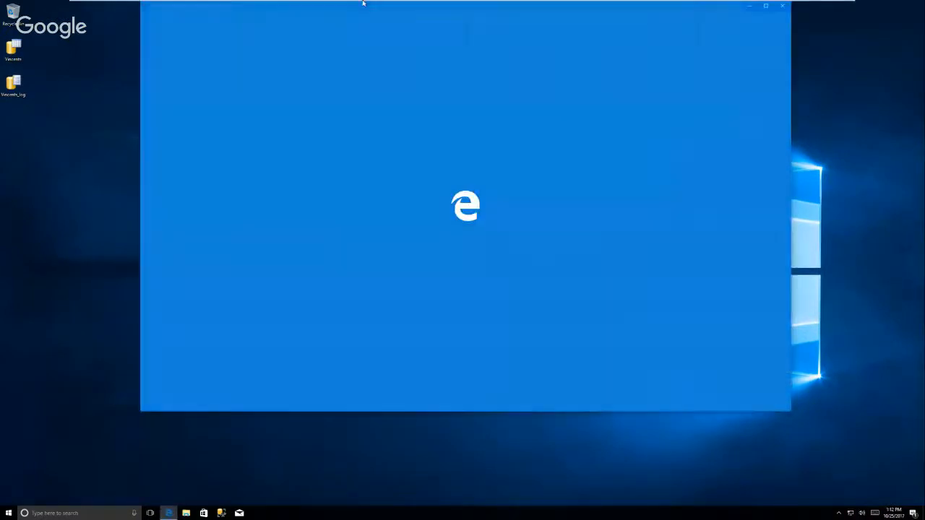
mouse_move(353, 5)
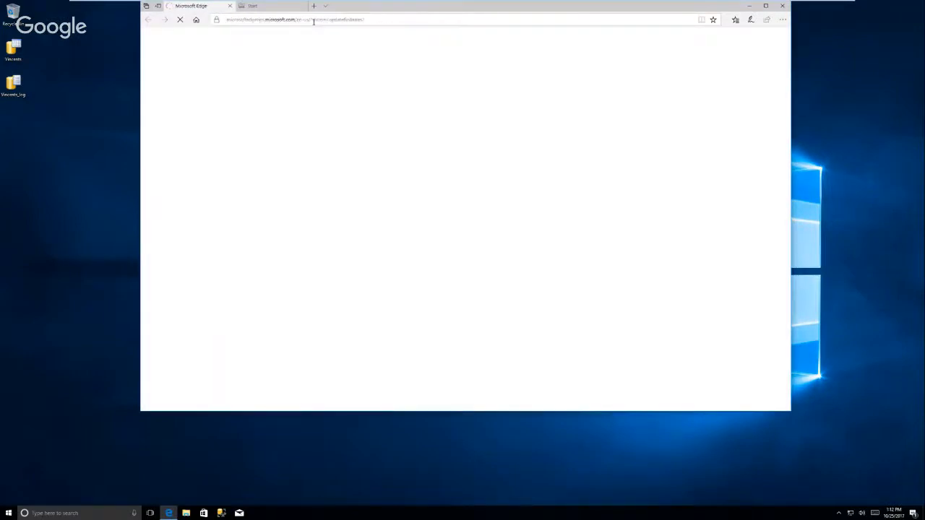
left_click(367, 19)
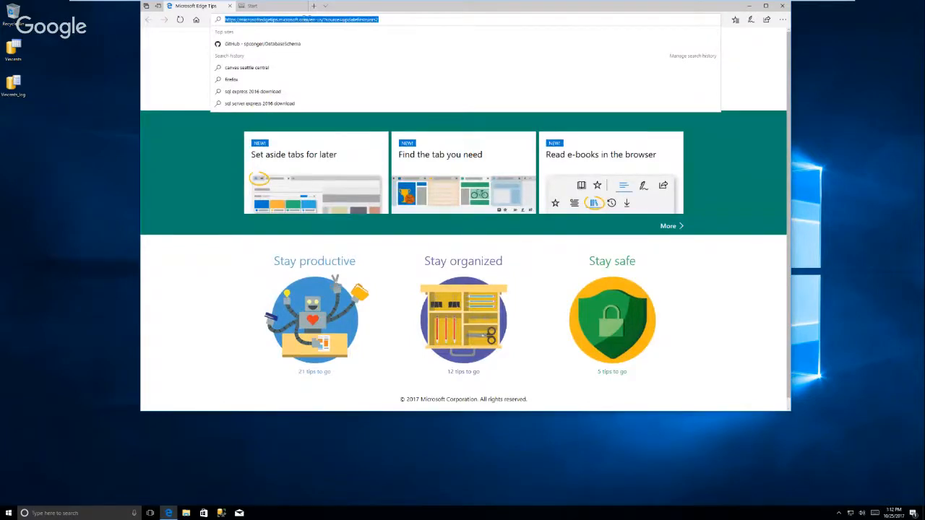
left_click(269, 8)
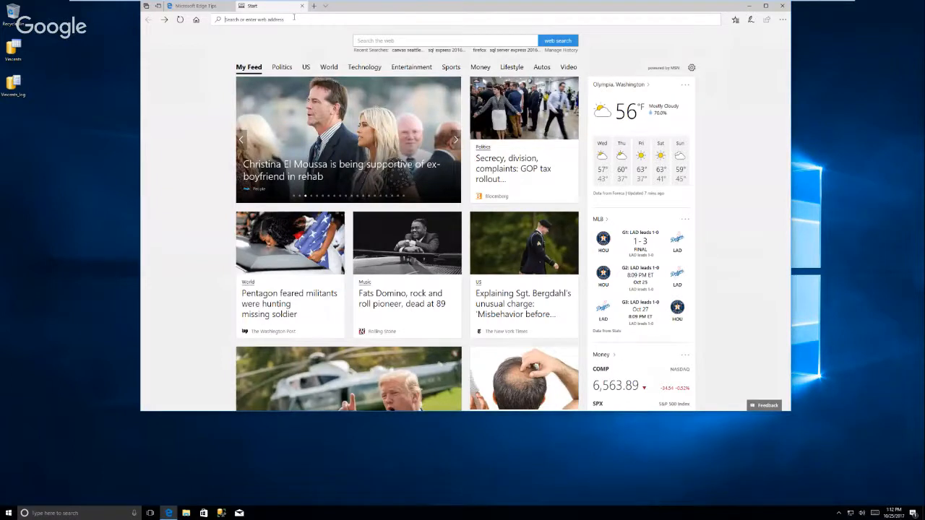
Search Bing for 'MySQL community Server download' and zoom the results page in.
type("MyS")
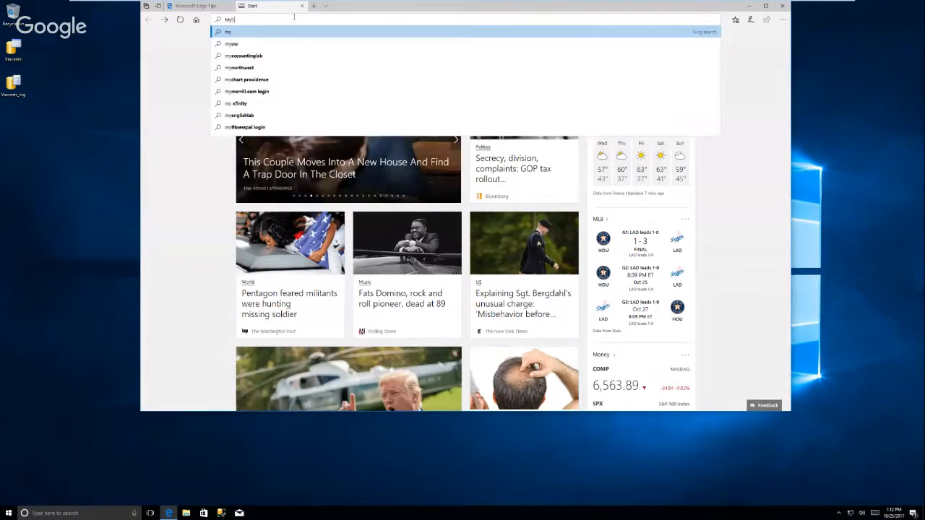
type("QL c")
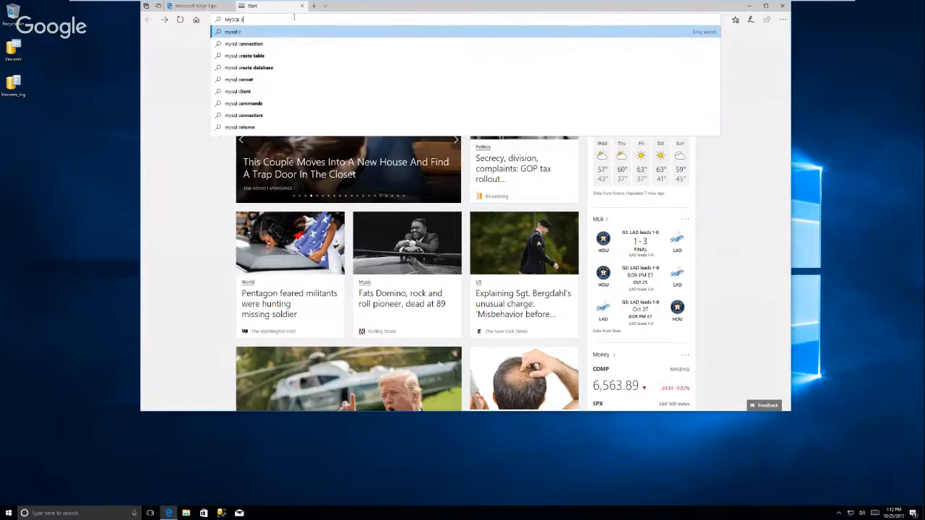
type("omm")
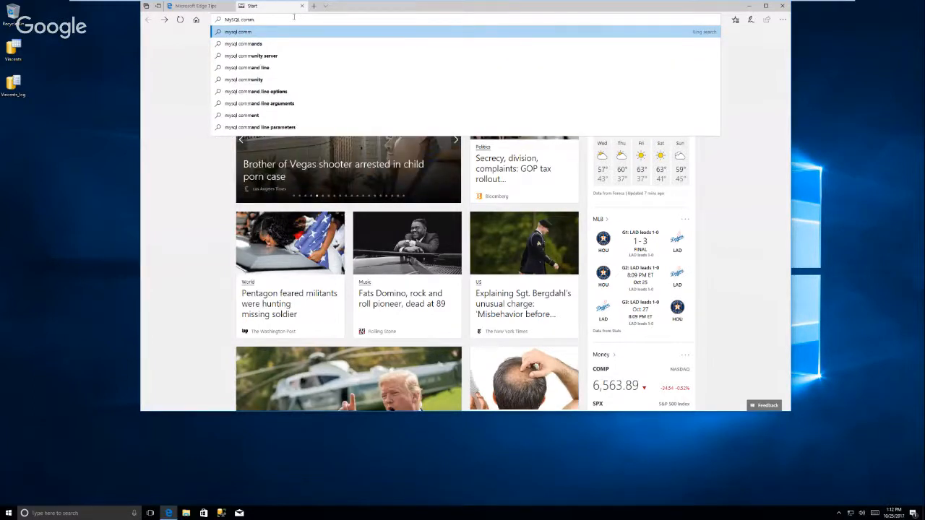
type("unity")
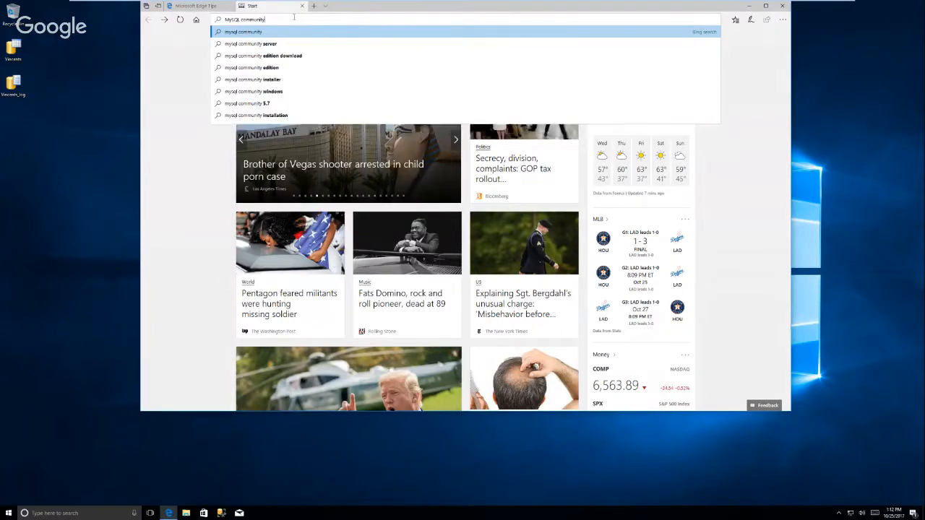
type(" Server d")
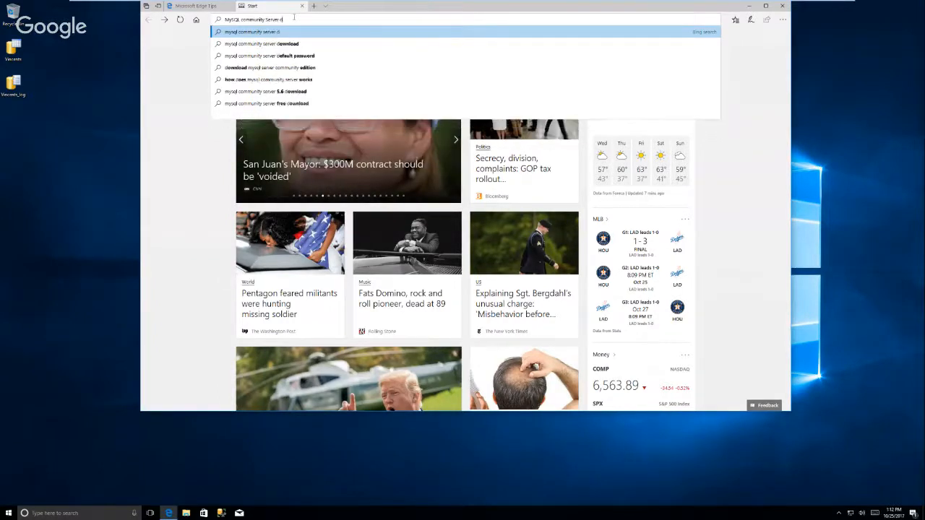
type("ownload")
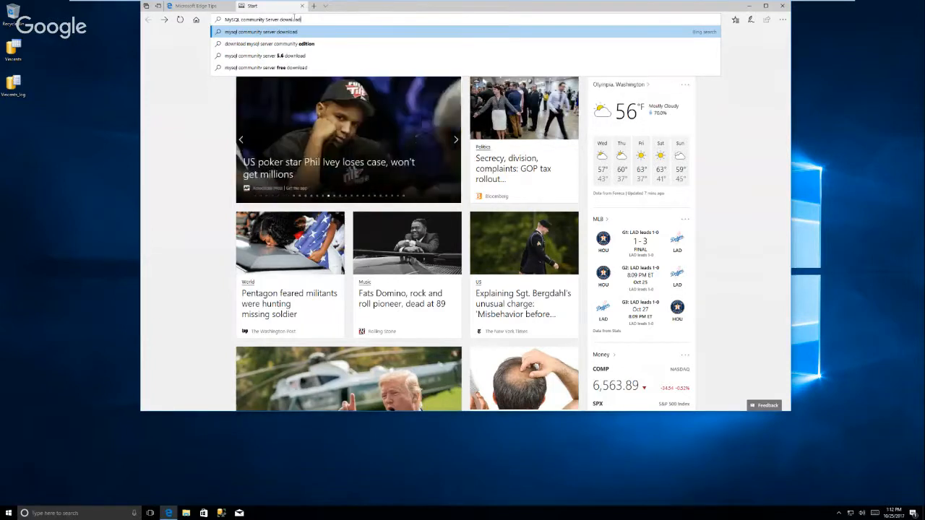
key("Return")
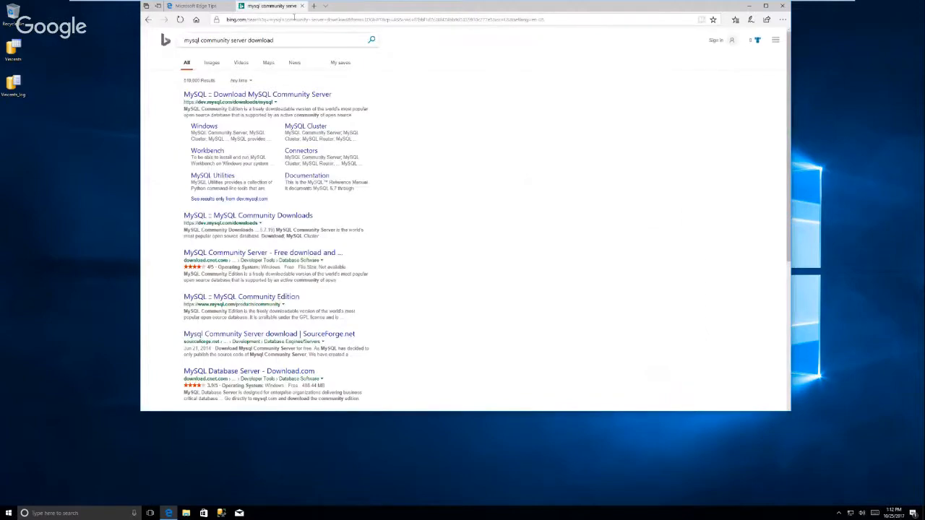
key("ctrl+plus")
key("ctrl+plus")
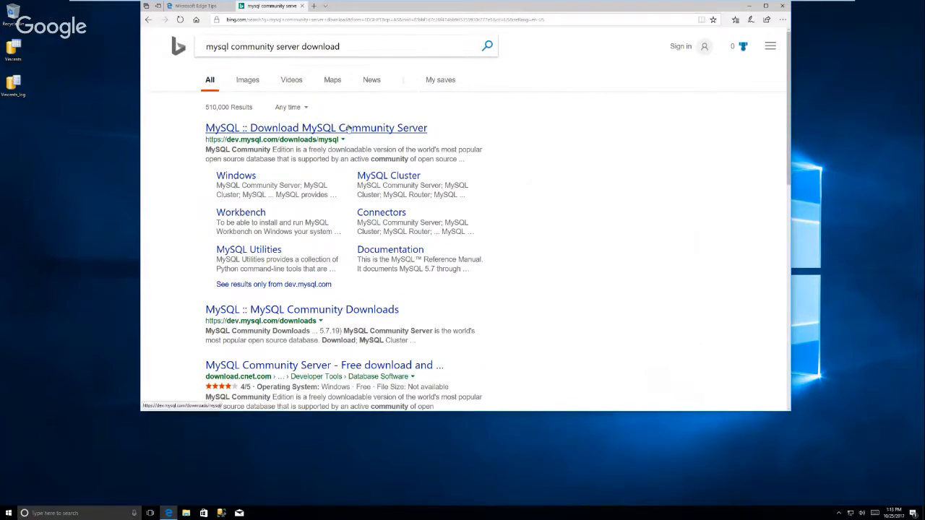
Open the Download MySQL Community Server result and go to the MySQL Installer 5.7.20 downloads for Windows.
left_click(349, 133)
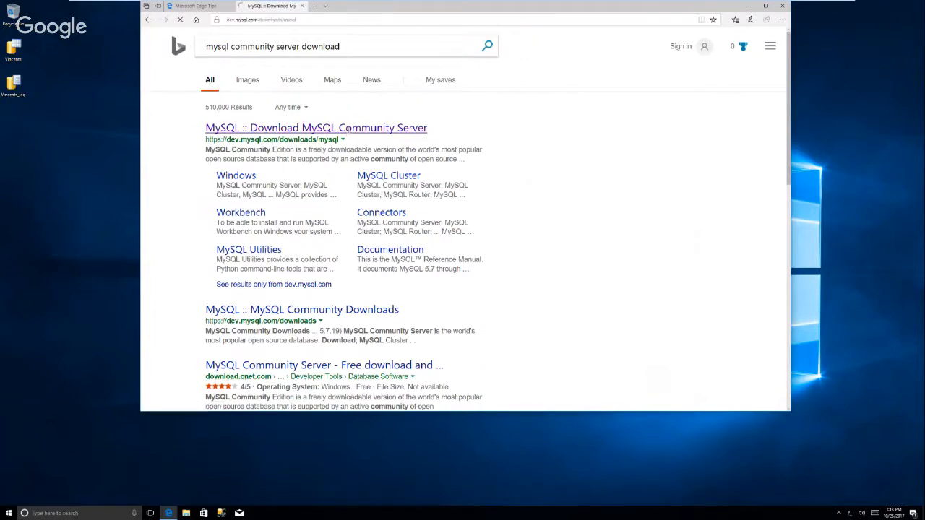
scroll(599, 278, "down", 3)
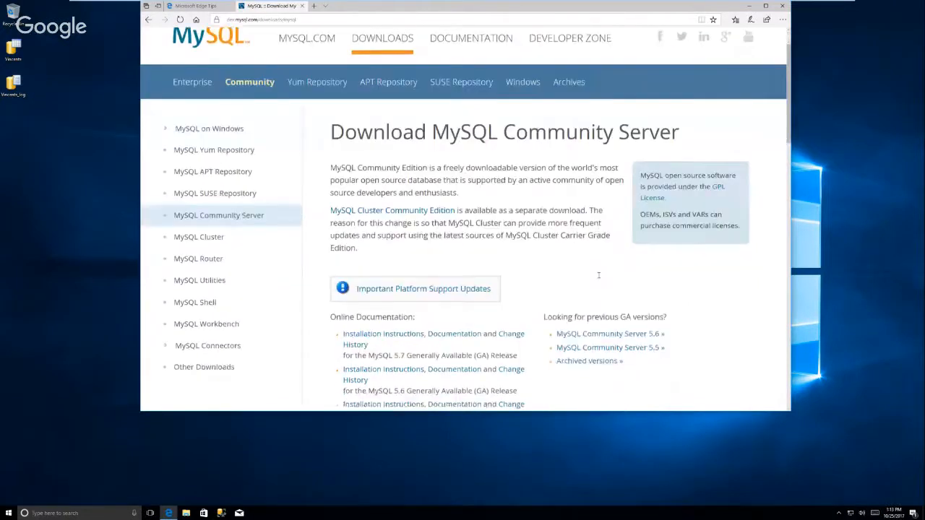
scroll(598, 281, "down", 4)
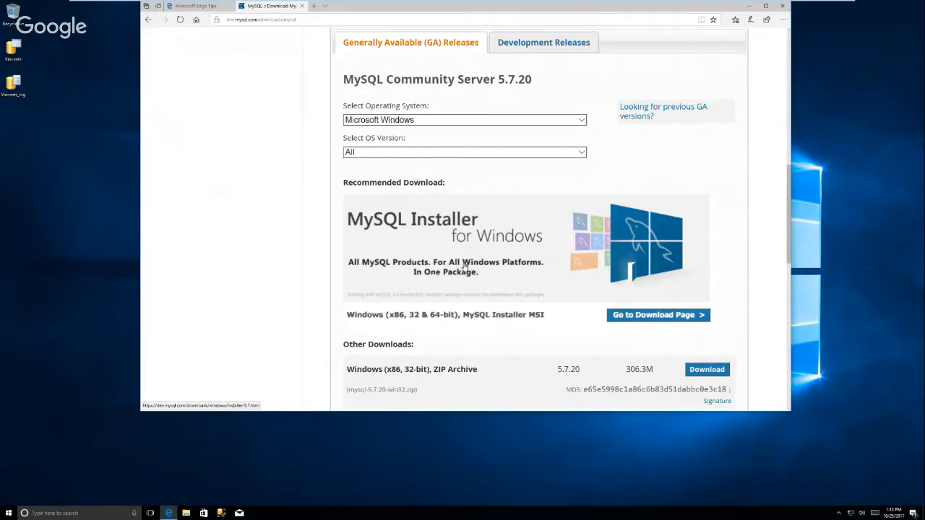
left_click(511, 240)
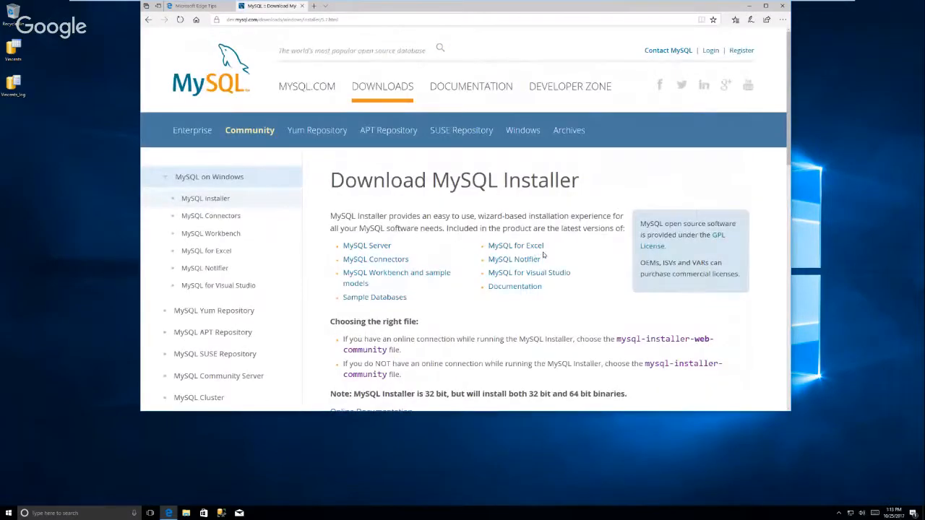
scroll(546, 256, "down", 5)
scroll(546, 256, "down", 2)
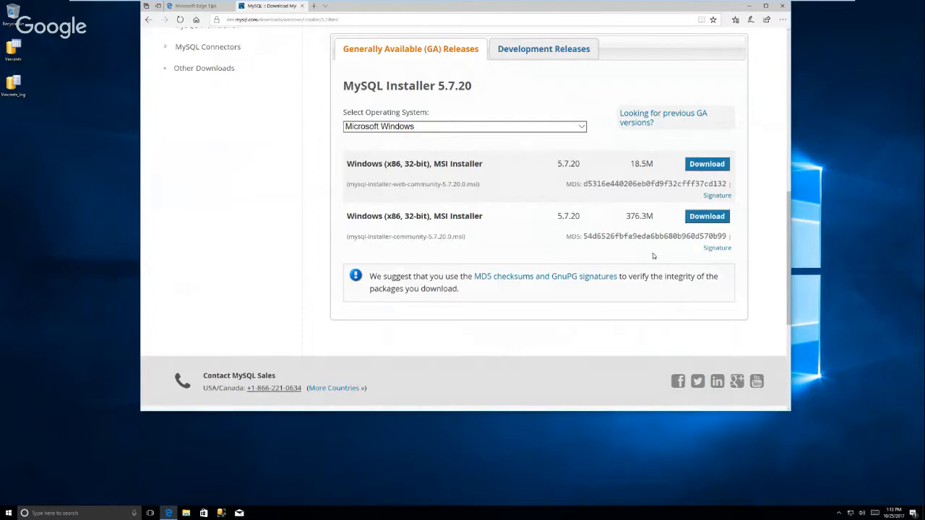
Download the 376.3M MSI Installer, skipping the Oracle login with 'No thanks, just start my download.'.
left_click(705, 218)
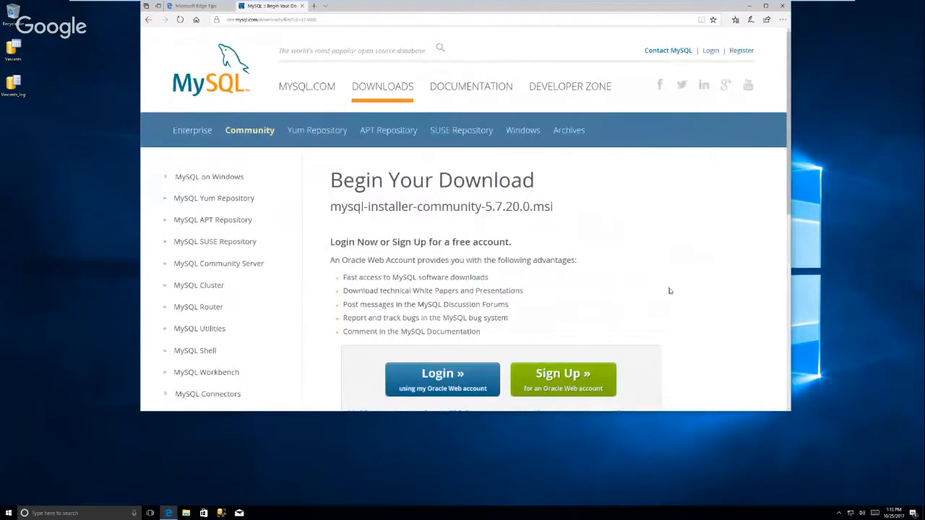
scroll(676, 293, "down", 3)
scroll(679, 325, "down", 1)
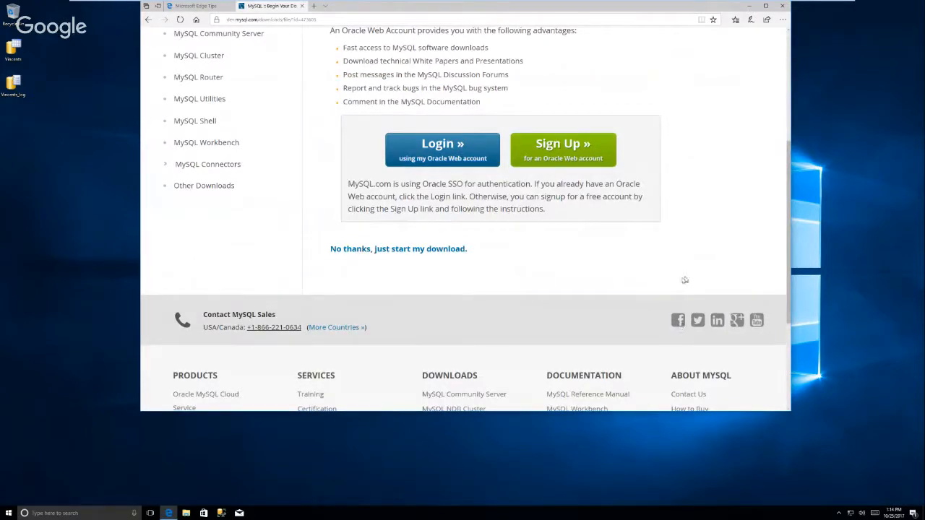
left_click(454, 253)
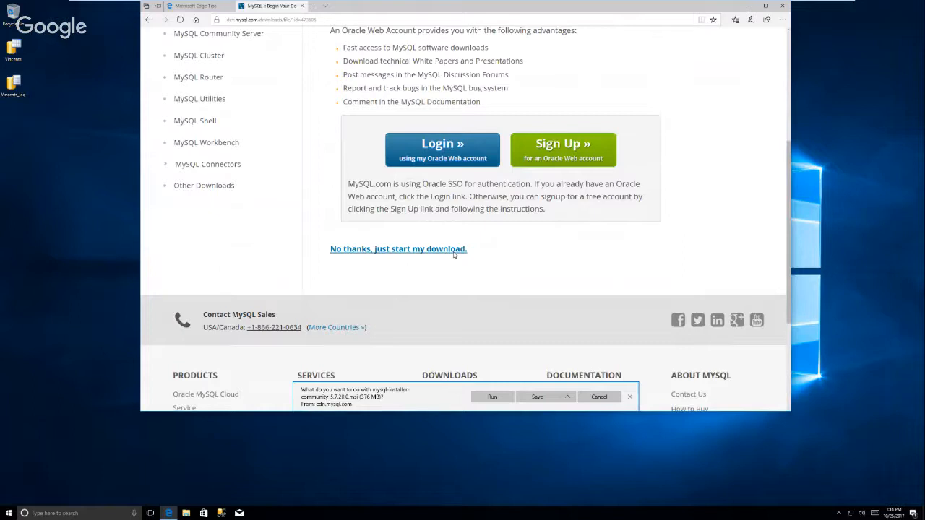
Save mysql-installer-community-5.7.20.0.msi (376 MB) to disk and let the download finish.
left_click(536, 396)
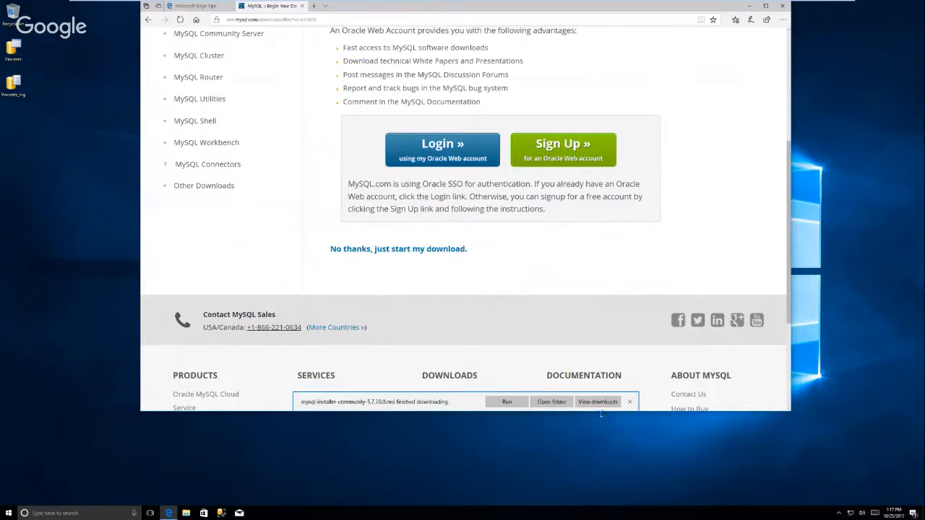
Run the downloaded MySQL installer and minimize Edge to reveal the permission prompt.
left_click(514, 402)
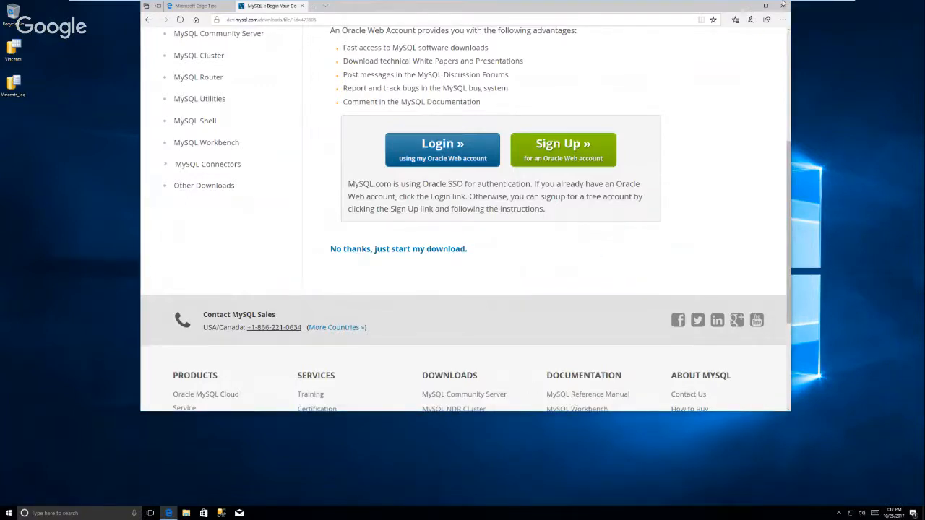
left_click(753, 6)
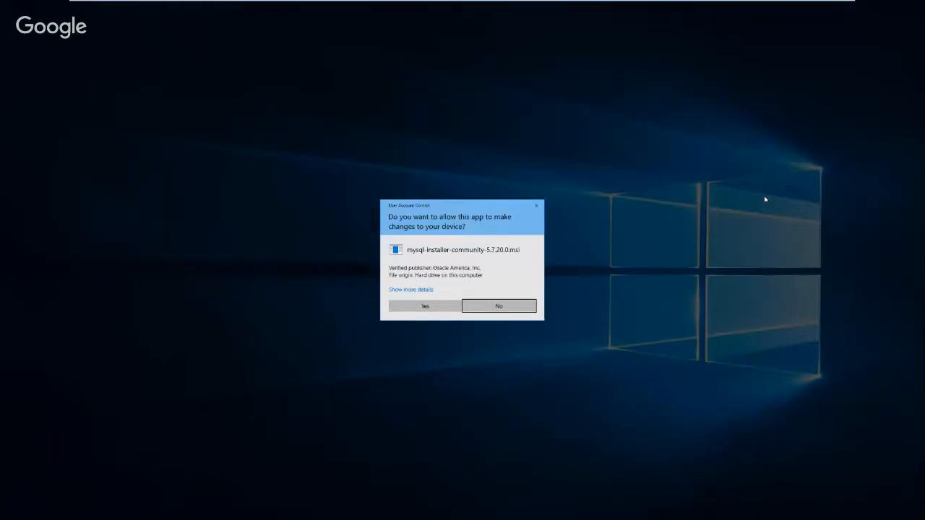
Approve the UAC prompts, magnify the screen to 200%, and accept the MySQL license terms.
left_click(425, 307)
left_click(426, 312)
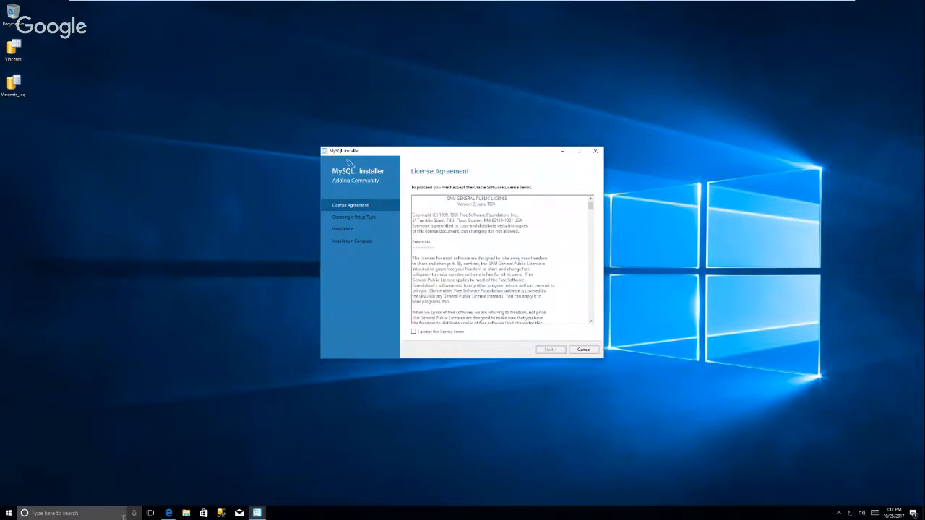
key("super+plus")
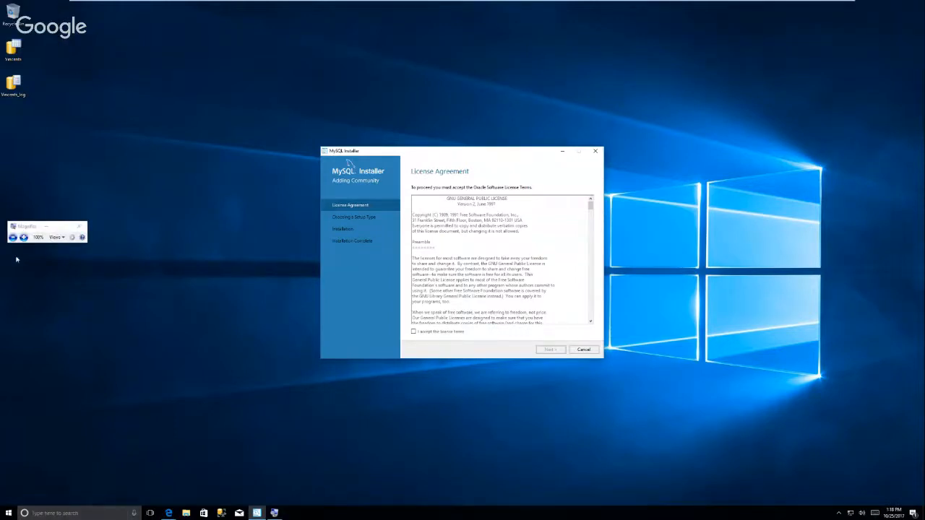
left_click(16, 233)
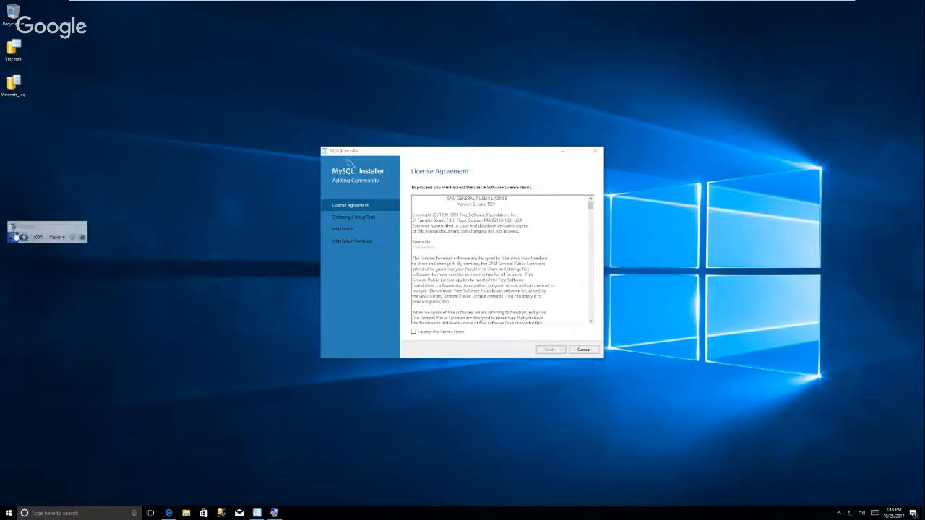
left_click(24, 237)
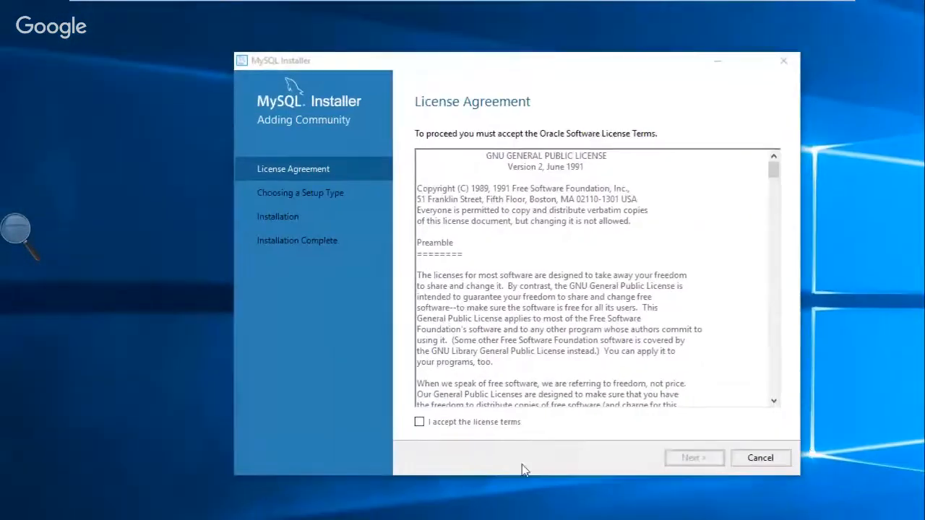
left_click(419, 422)
left_click(694, 458)
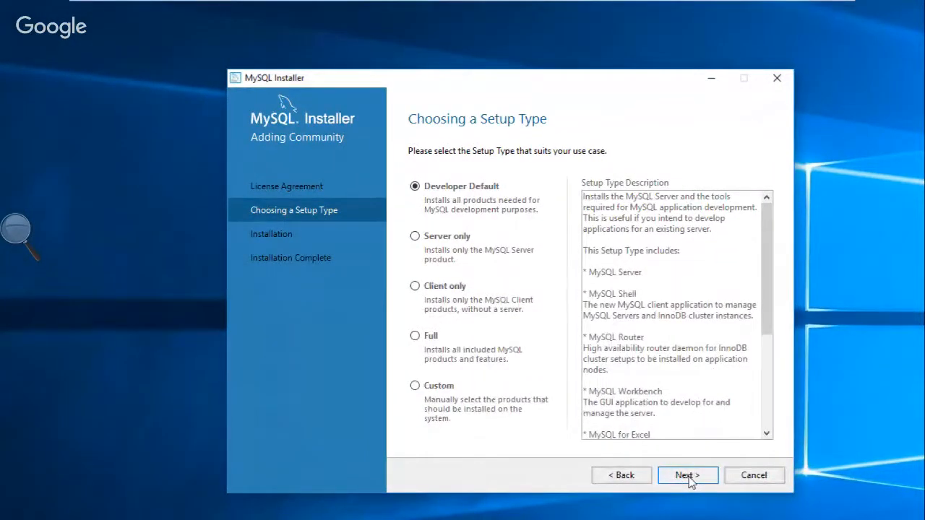
Keep Developer Default as the setup type and continue to Check Requirements.
left_click(686, 475)
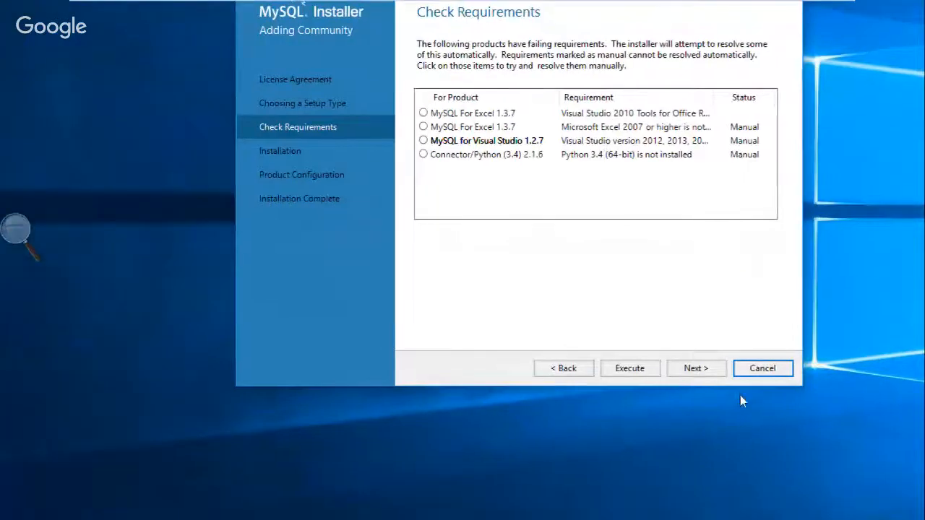
Continue past the unmet Excel, Visual Studio and Connector/Python requirements, confirming with Yes.
left_click(700, 368)
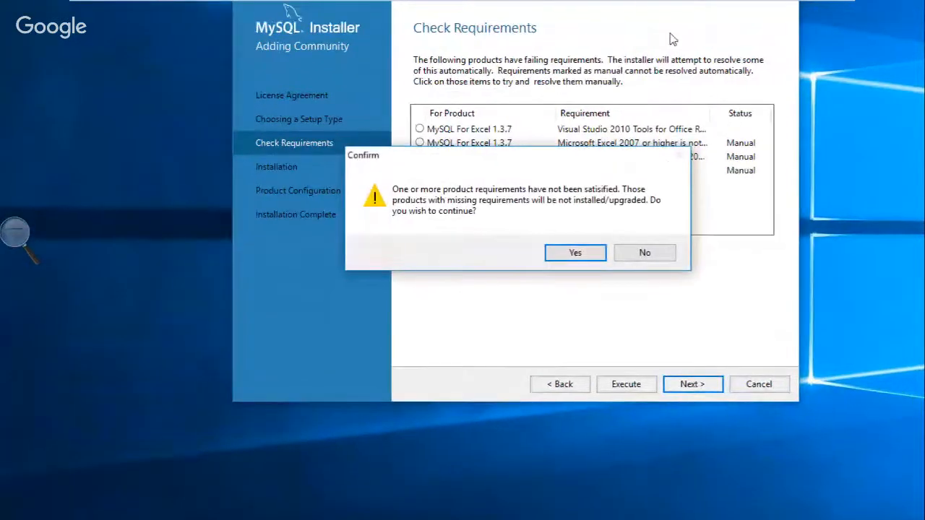
left_click(582, 253)
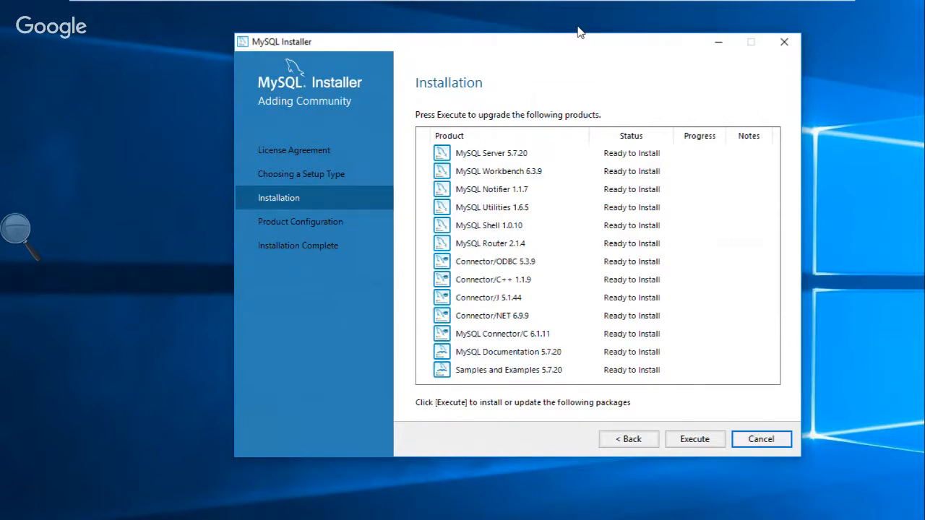
Execute the installation of all 13 listed products, beginning with MySQL Server 5.7.20.
left_click(697, 439)
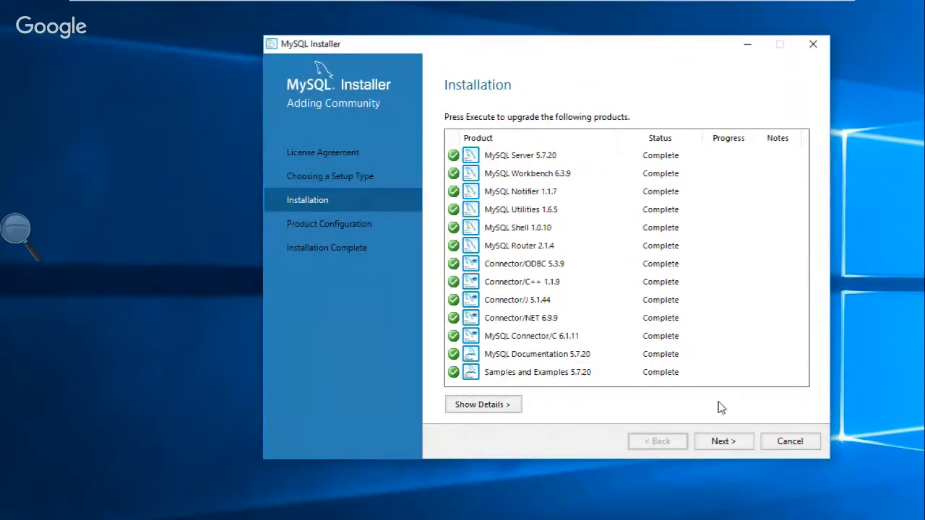
Advance to Product Configuration and open MySQL Server 5.7.20's Type and Networking page with Standalone selected.
left_click(734, 444)
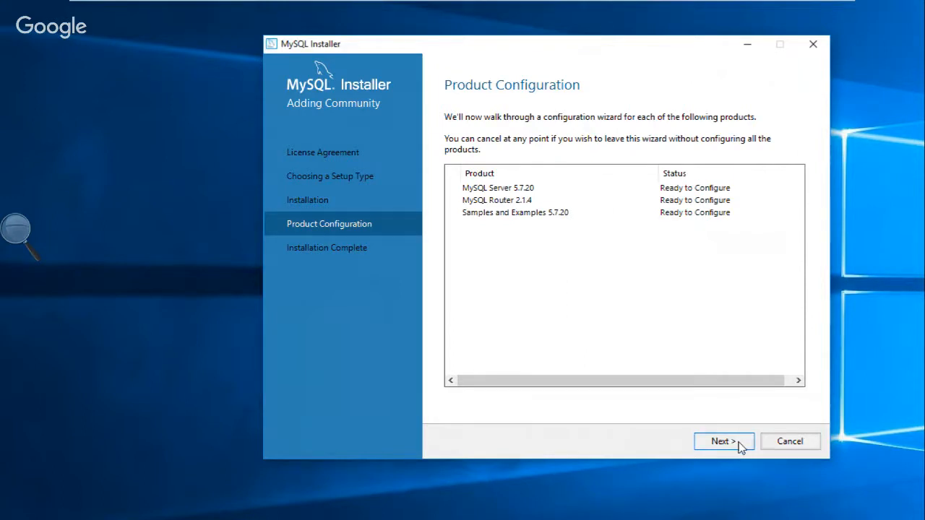
left_click(723, 442)
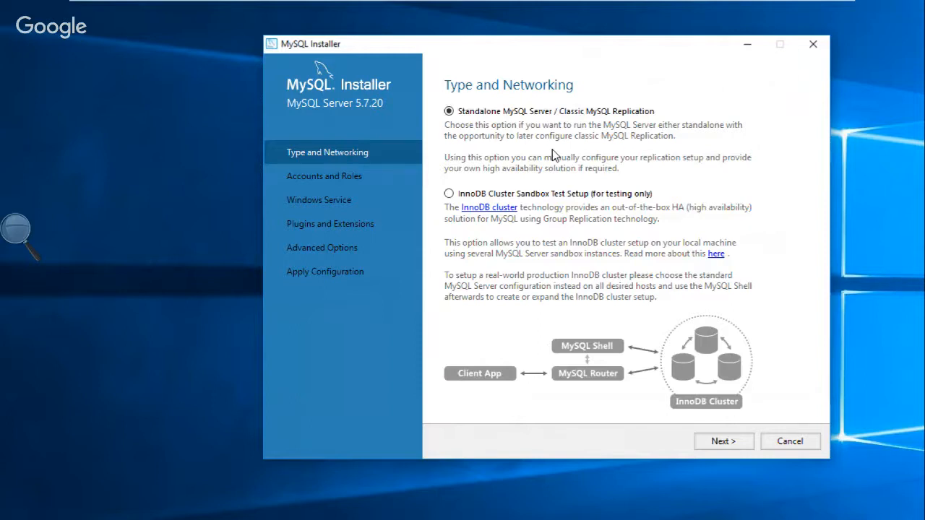
Keep Standalone MySQL Server, Development Machine and TCP/IP port 3306, advancing to Accounts and Roles.
left_click(722, 442)
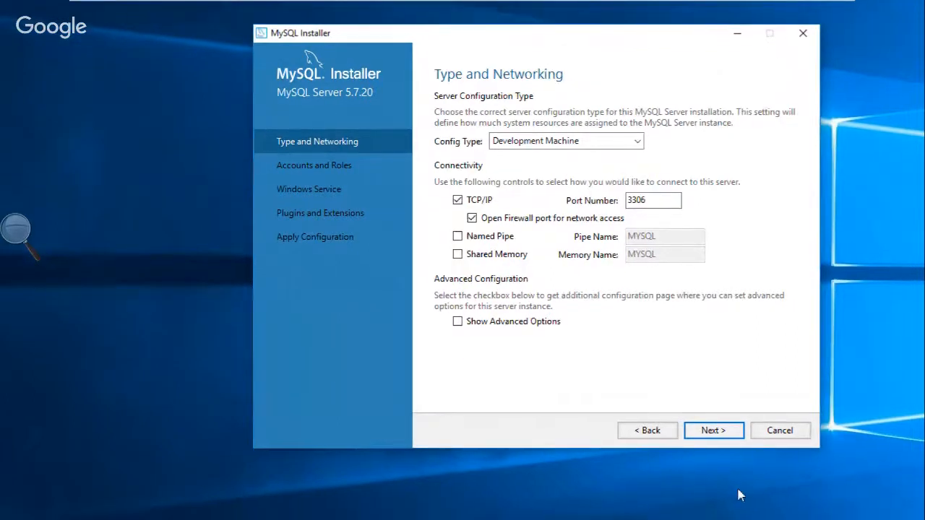
left_click(743, 444)
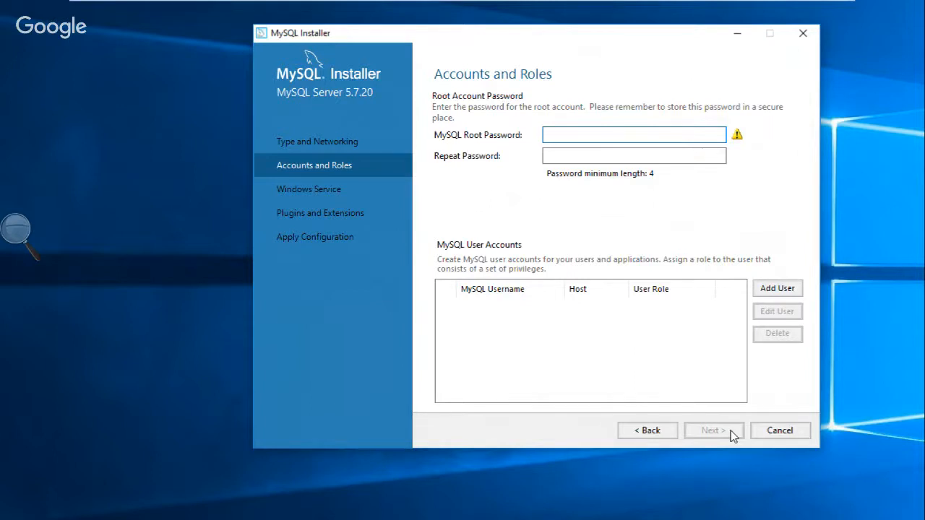
Enter the root account password and repeat it (Medium strength), adding no user accounts, then continue.
type("root")
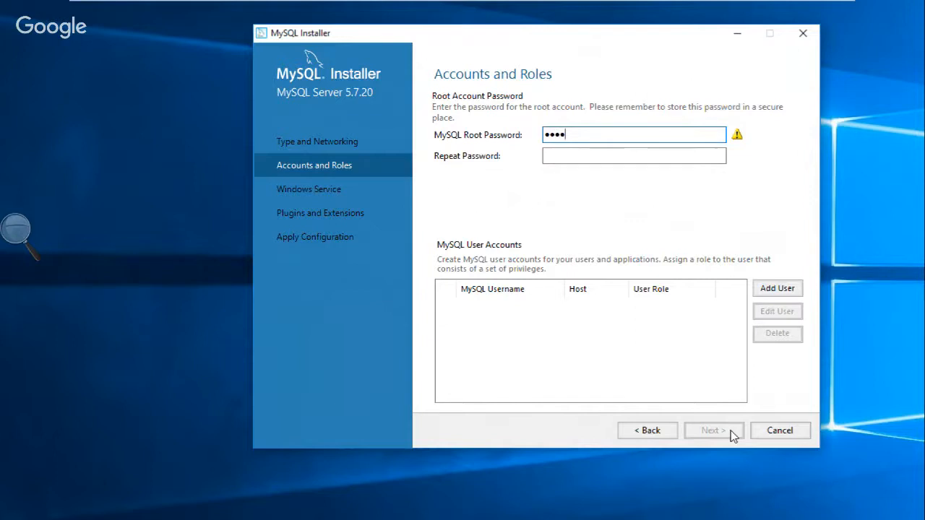
type("123")
double_click(594, 134)
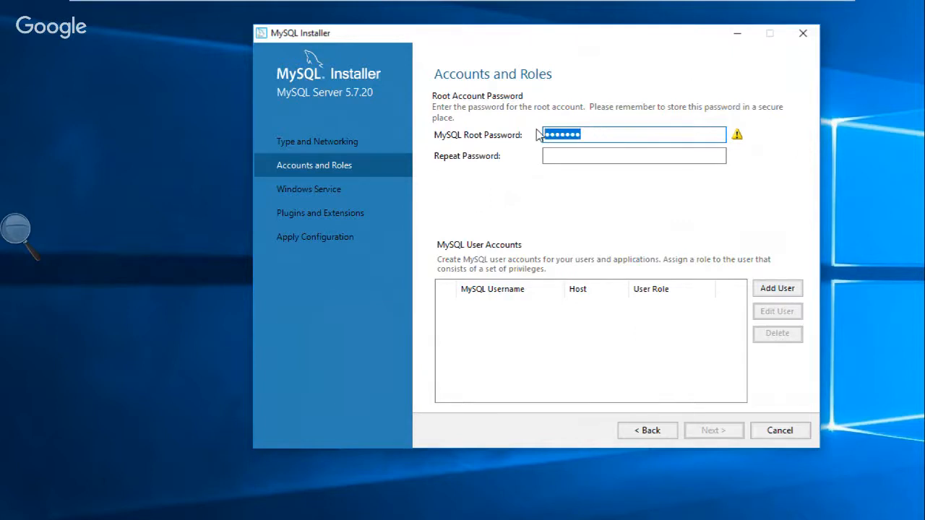
type("12345")
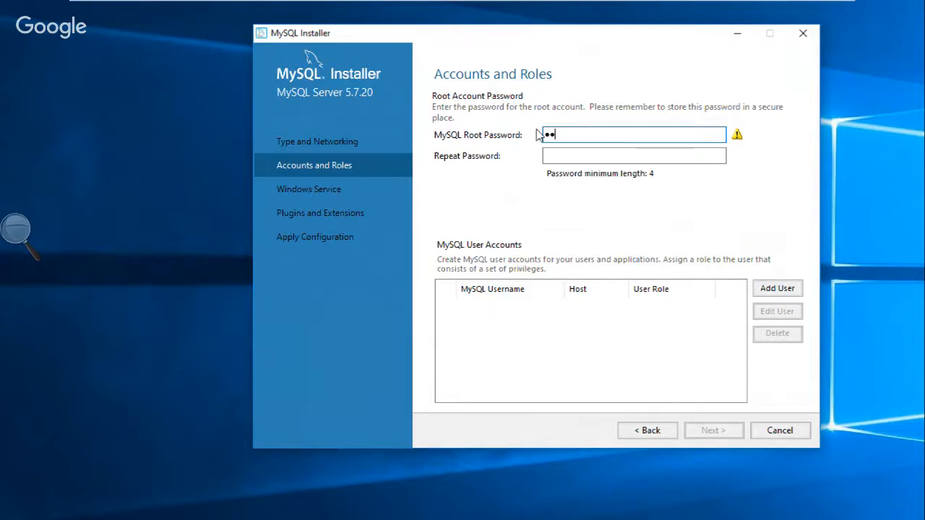
type("6789")
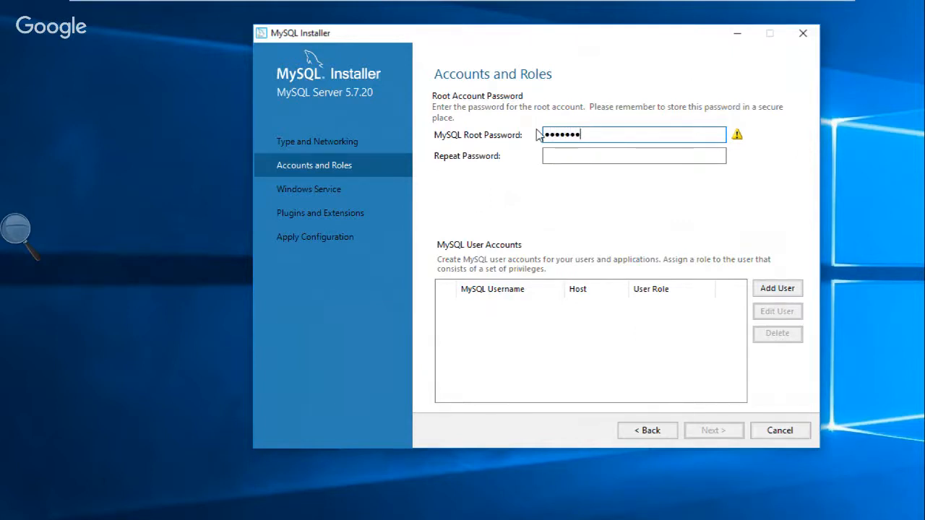
left_click(555, 157)
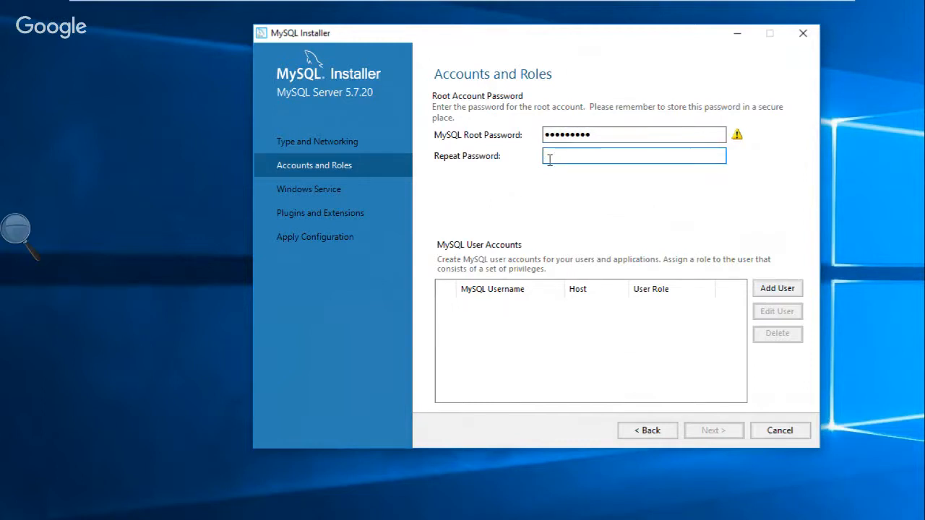
type("1")
type("ssword12")
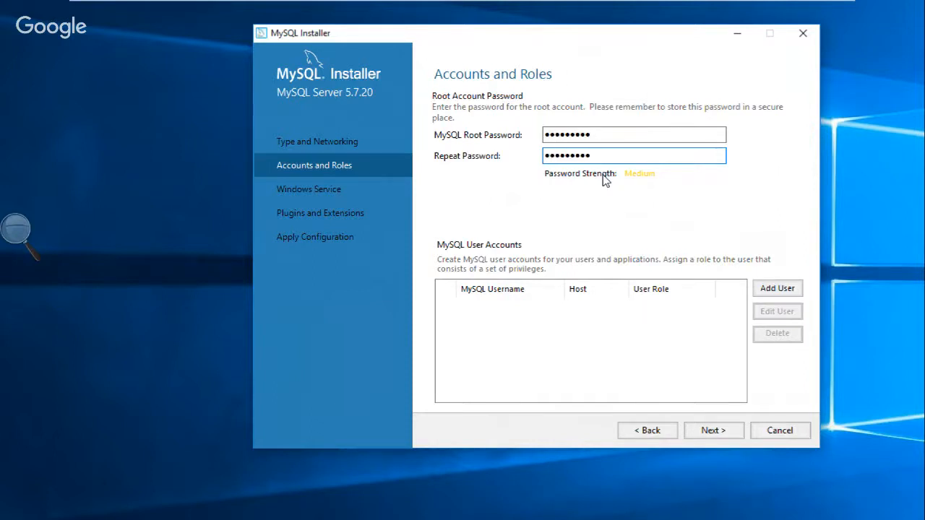
left_click(723, 431)
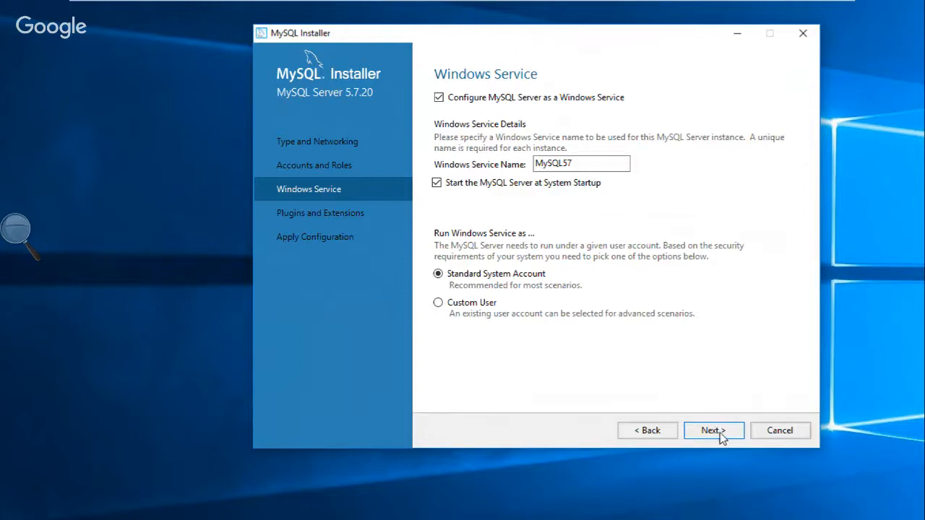
Keep the default MySQL57 Windows service and leave X Protocol disabled, reaching Apply Configuration.
left_click(720, 436)
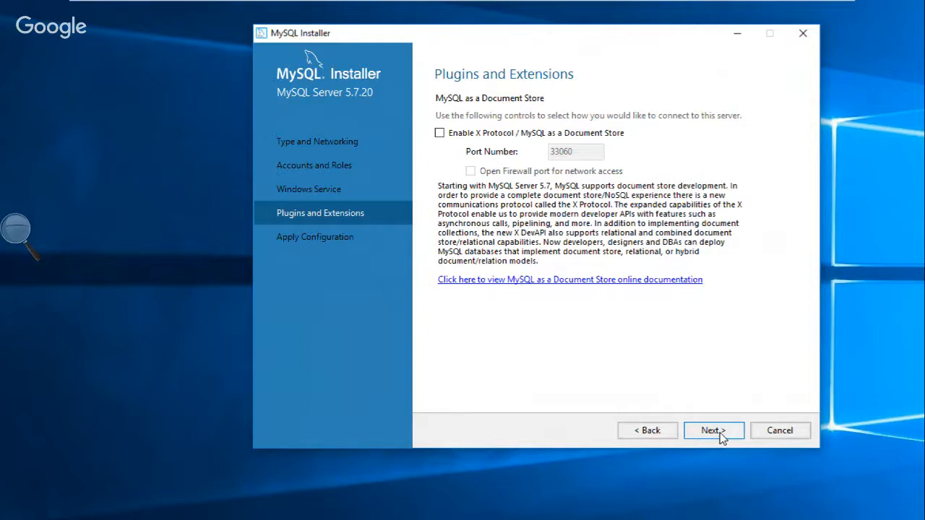
left_click(721, 436)
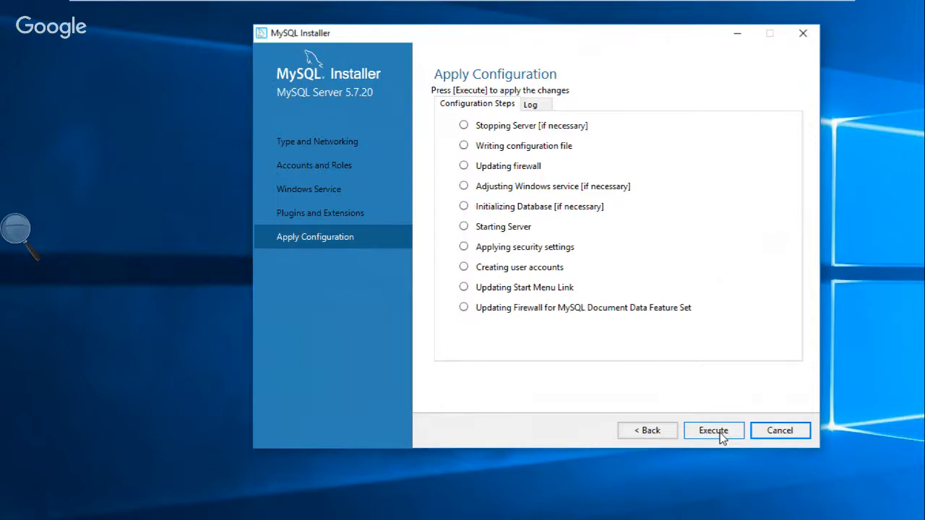
Execute all ten server configuration steps and finish, marking MySQL Server 5.7.20 Configuration Complete.
left_click(714, 432)
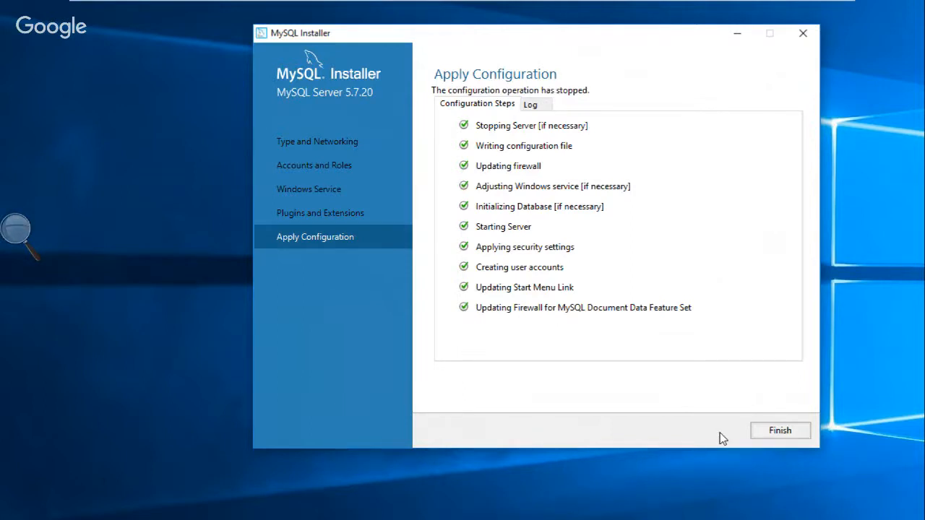
left_click(780, 433)
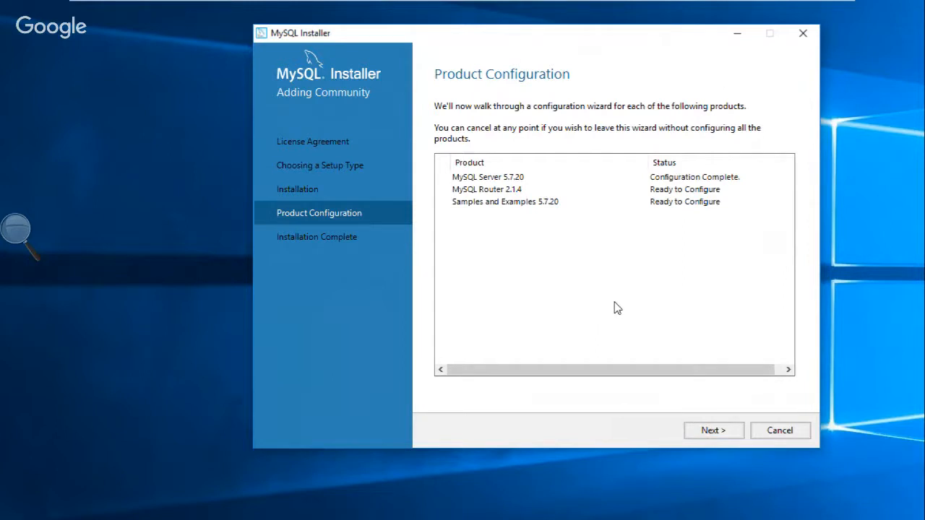
Finish MySQL Router 2.1.4 with InnoDB cluster unchecked, then go to Samples' Connect To Server step.
left_click(712, 431)
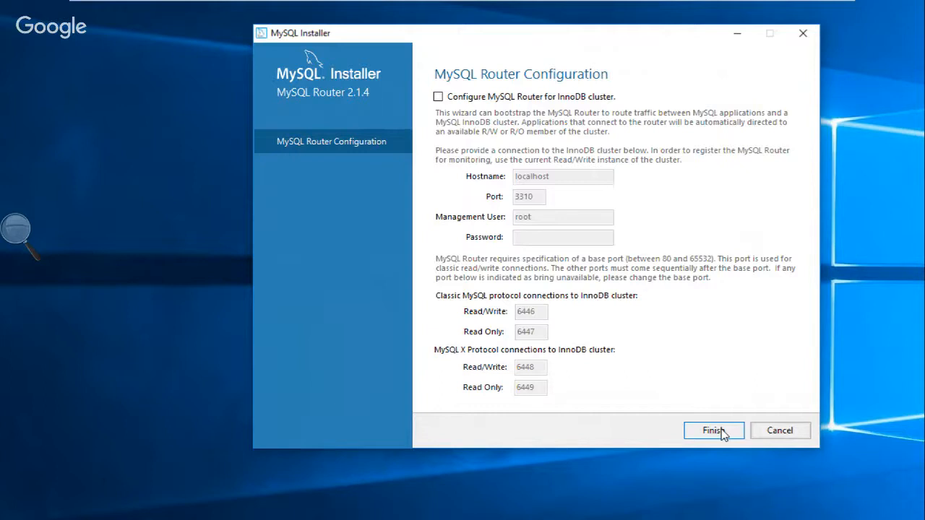
left_click(714, 431)
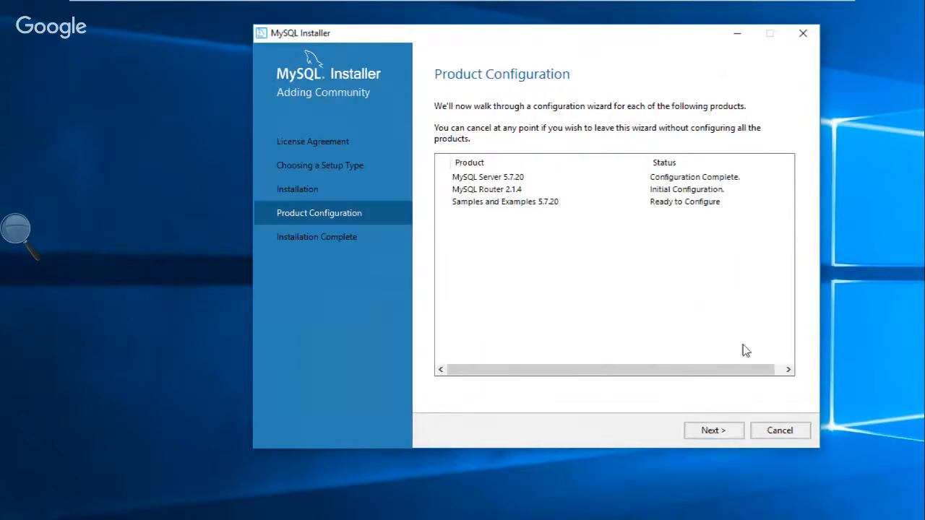
left_click(714, 430)
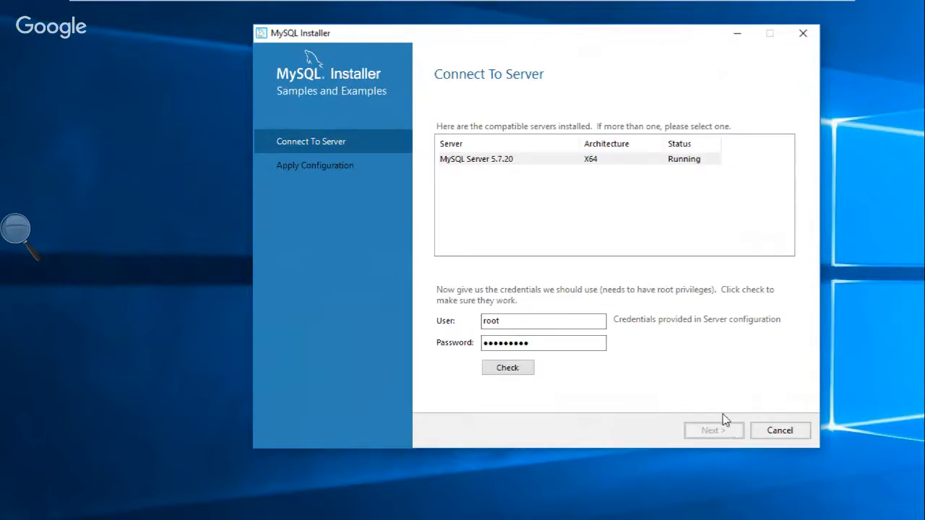
Check the root connection, execute the Samples and Examples 5.7.20 configuration, and reach Installation Complete.
left_click(516, 370)
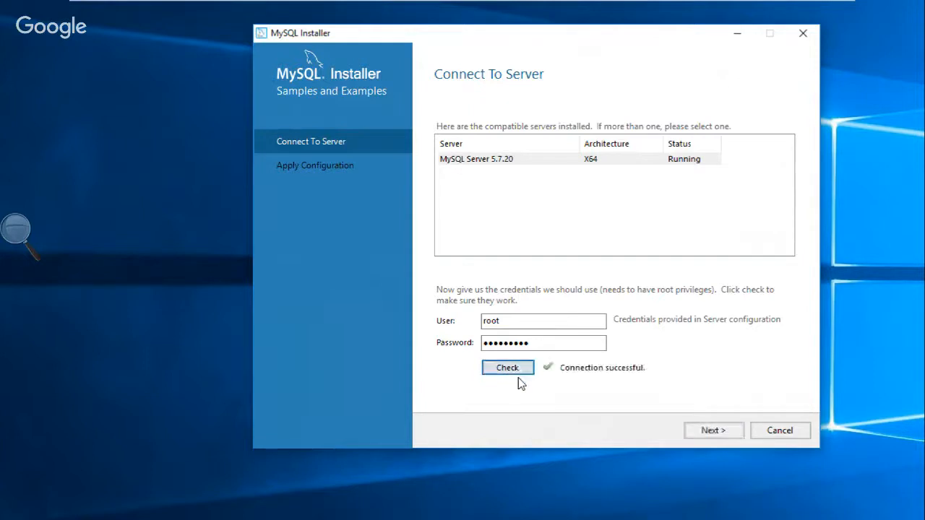
left_click(730, 437)
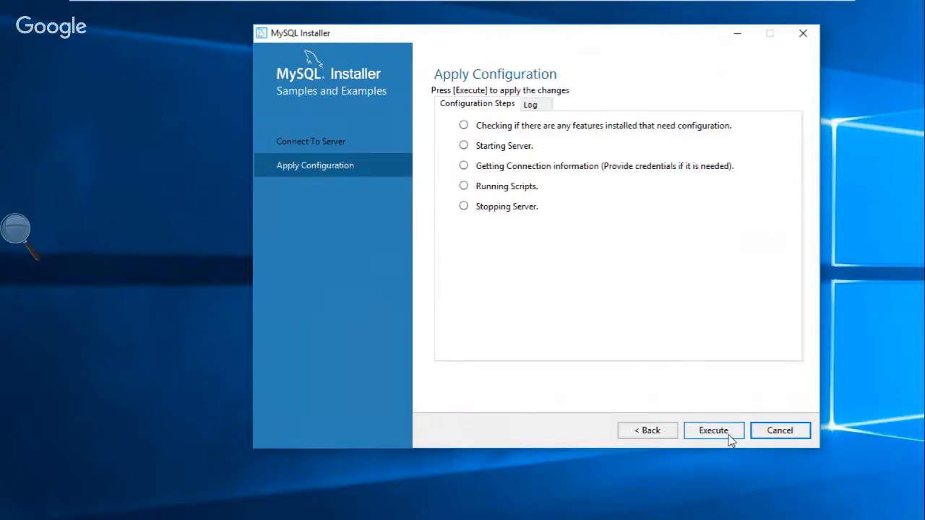
left_click(730, 437)
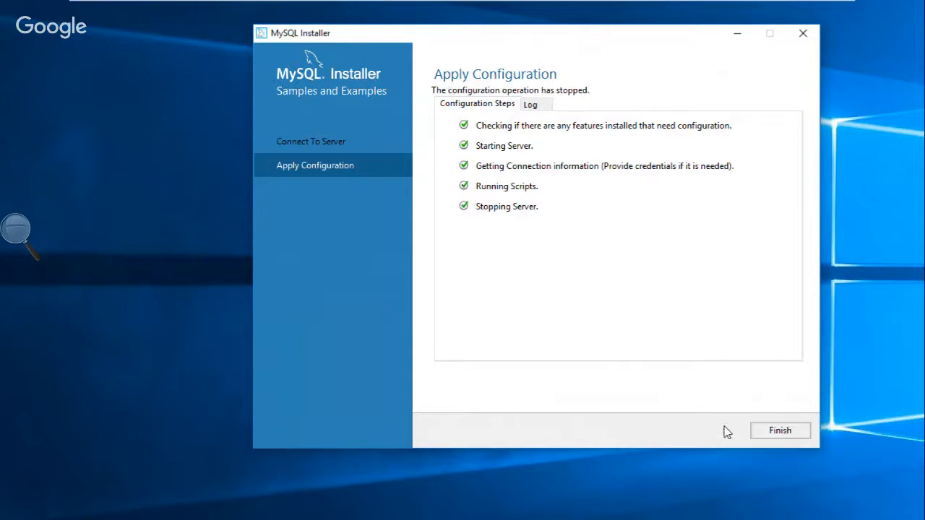
left_click(773, 431)
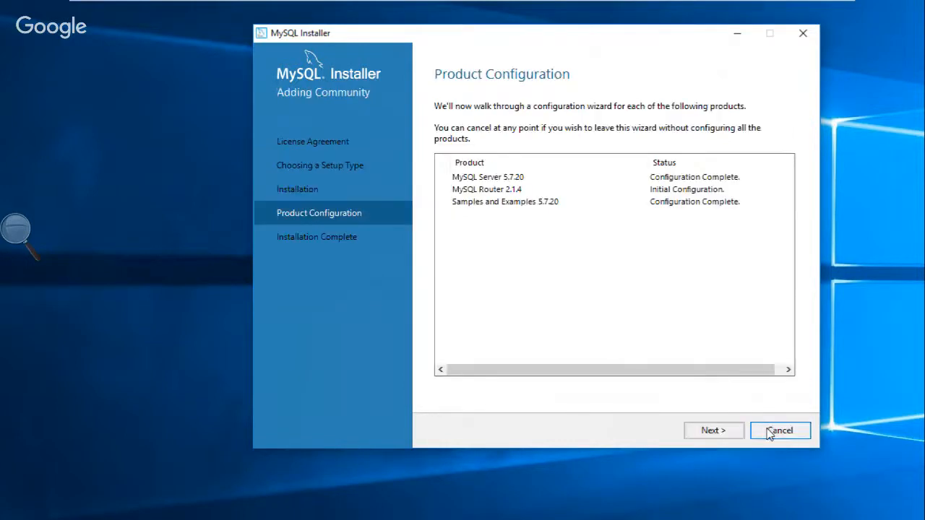
left_click(726, 433)
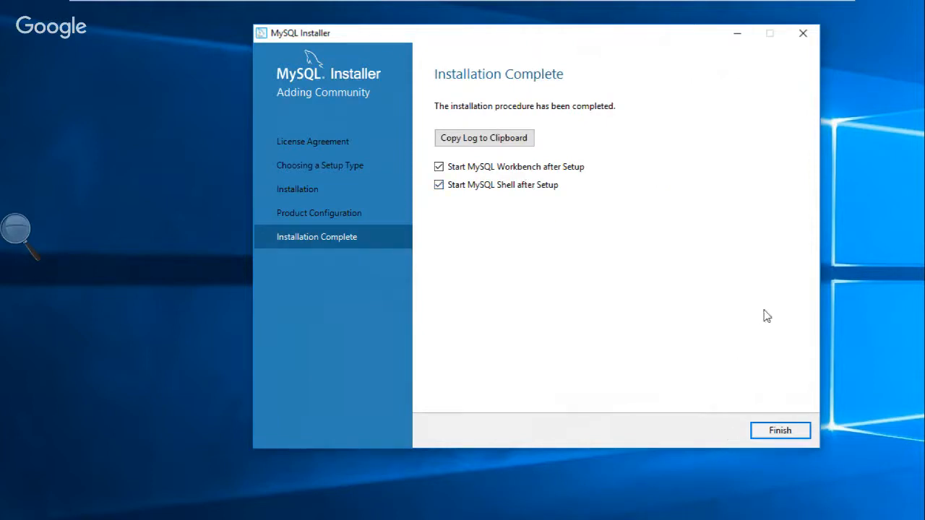
Finish the installer with both Start after Setup boxes ticked so Workbench and Shell launch.
left_click(771, 434)
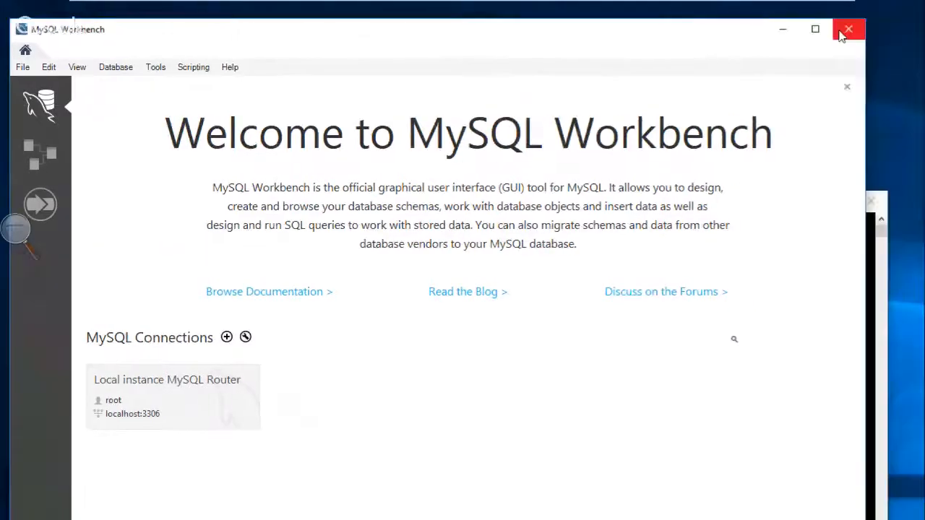
Close MySQL Workbench and the MySQL Shell console, and return Magnifier to 100%.
left_click(842, 34)
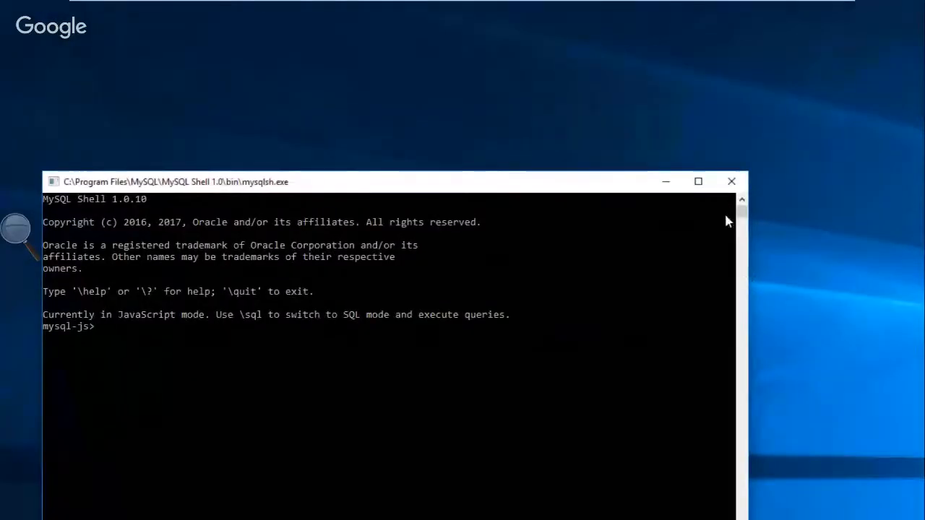
left_click(731, 182)
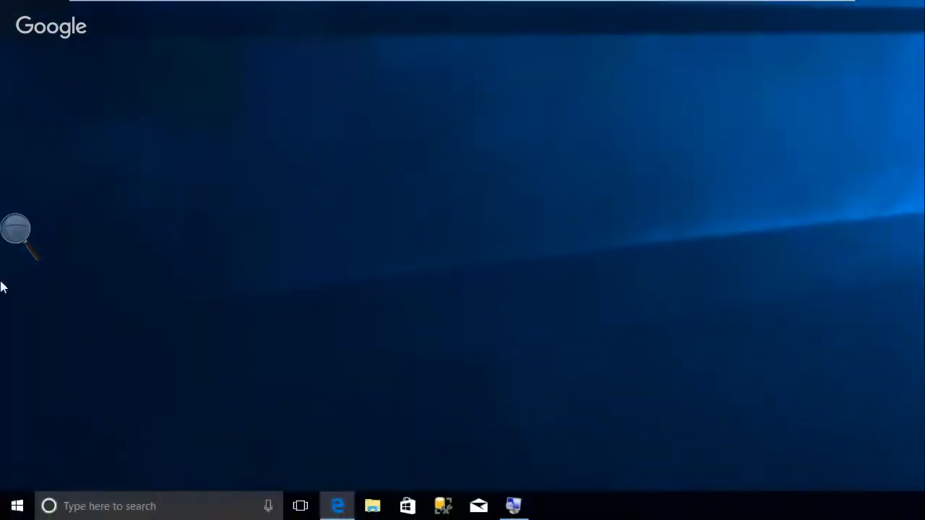
left_click(18, 229)
left_click(10, 241)
left_click(8, 325)
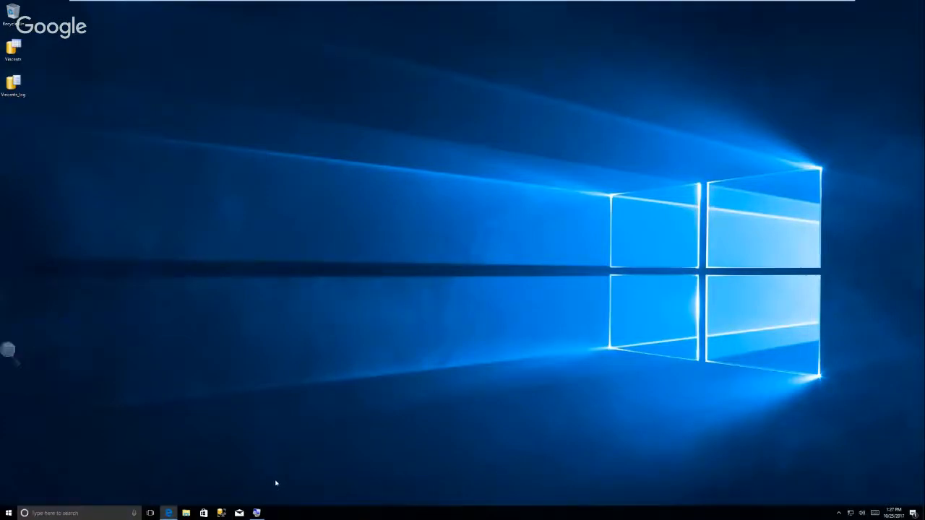
mouse_move(257, 513)
mouse_move(272, 17)
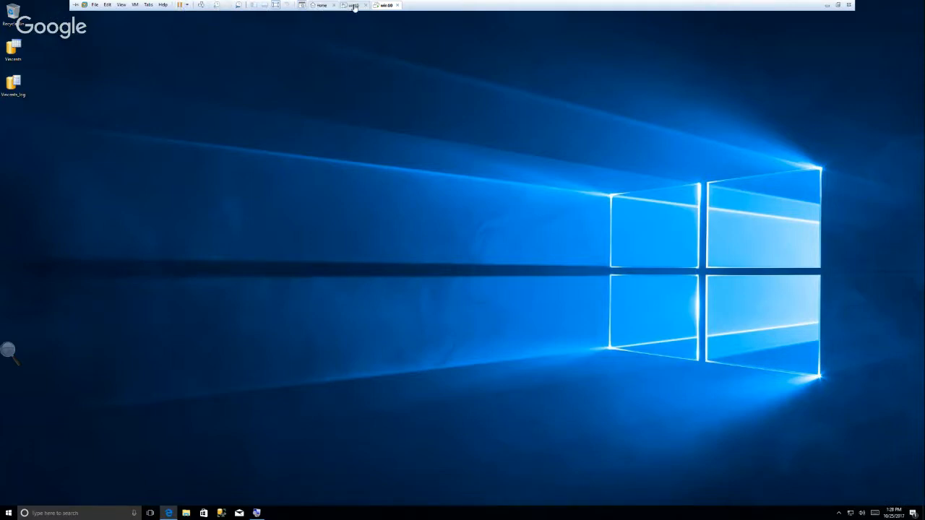
Exit VMware's full-screen view, then stop the live Google Hangouts On Air broadcast.
left_click(274, 5)
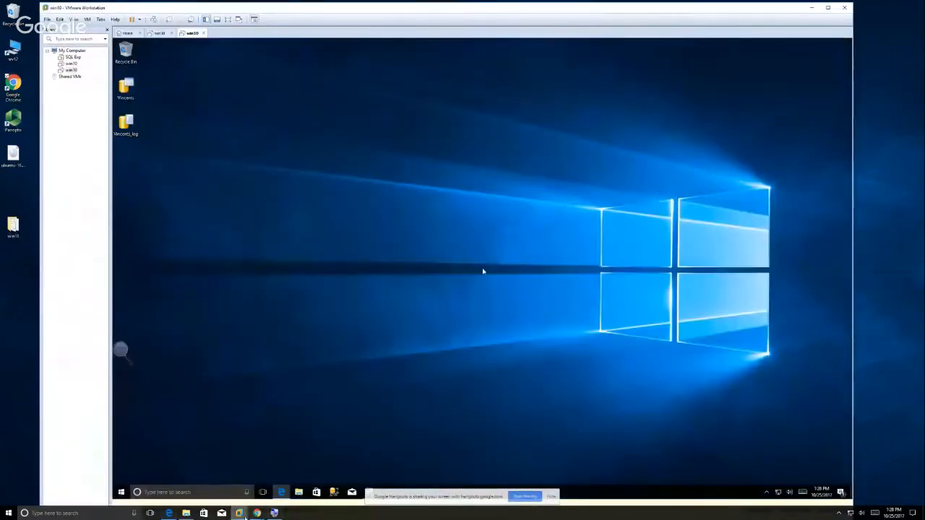
left_click(269, 491)
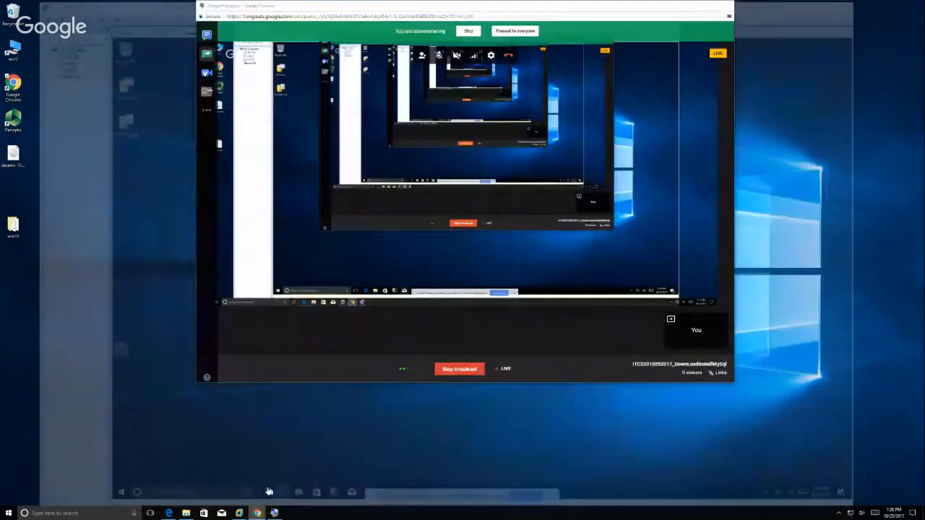
left_click(459, 368)
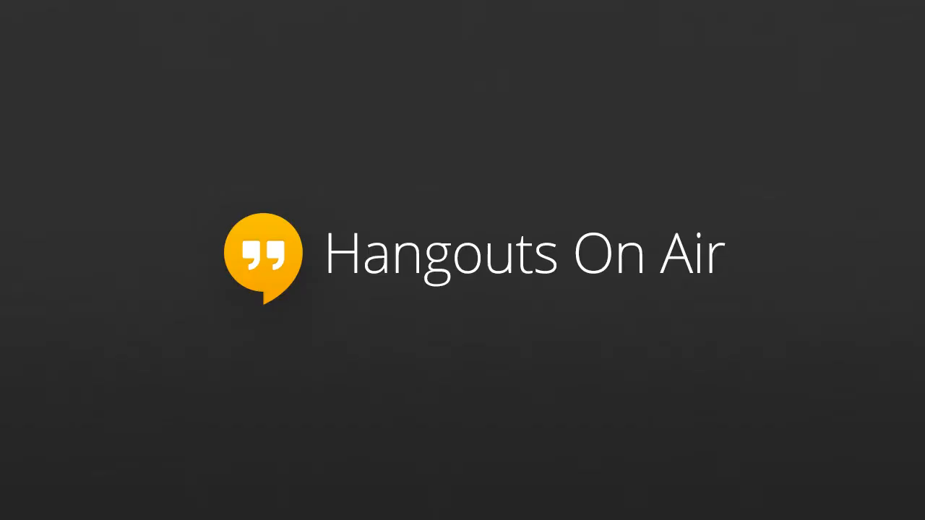